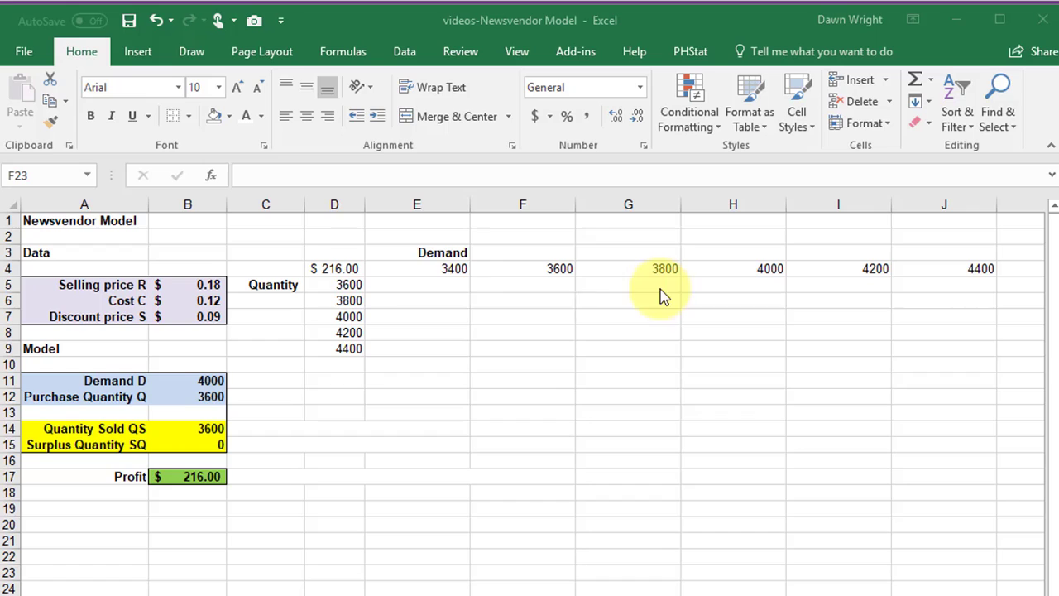
Step: Link the table's corner cell D4 to the Profit in B17 (=B17), showing $216.00
{"action": "left_click", "coordinate": [344, 268]}
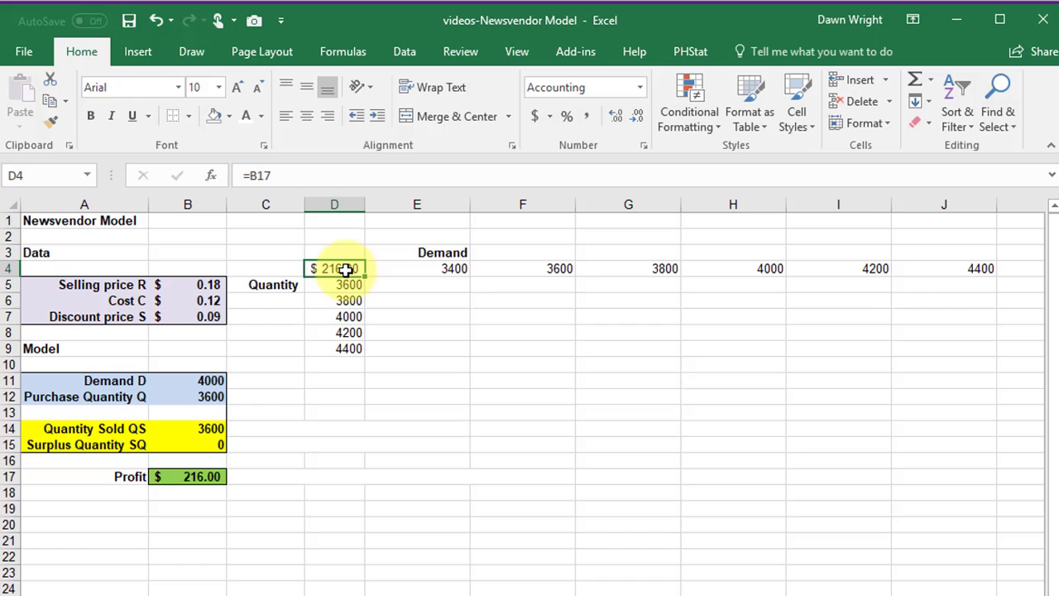
{"action": "type", "text": "="}
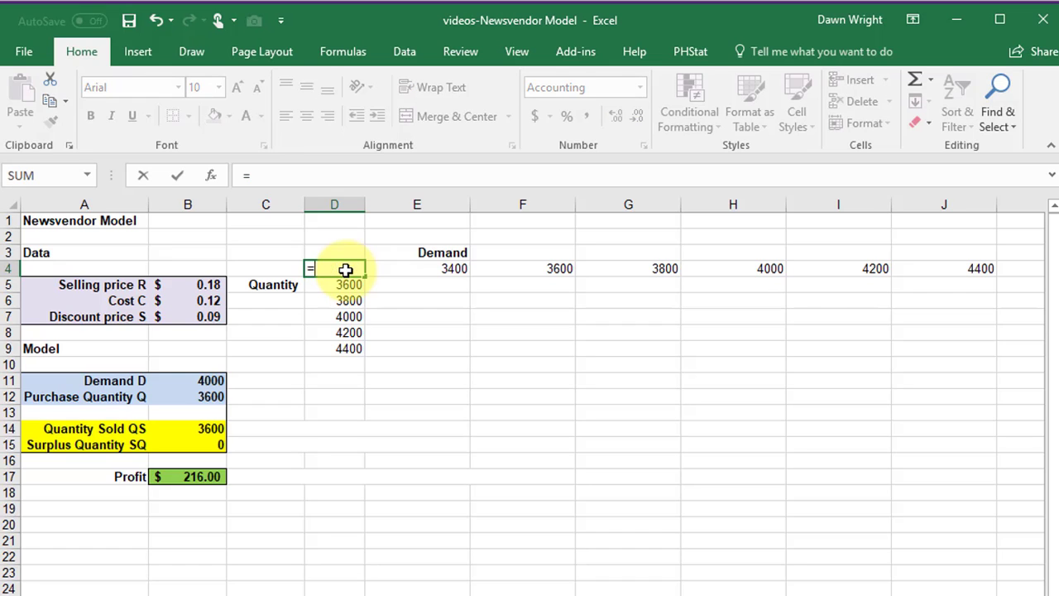
{"action": "left_click", "coordinate": [194, 475]}
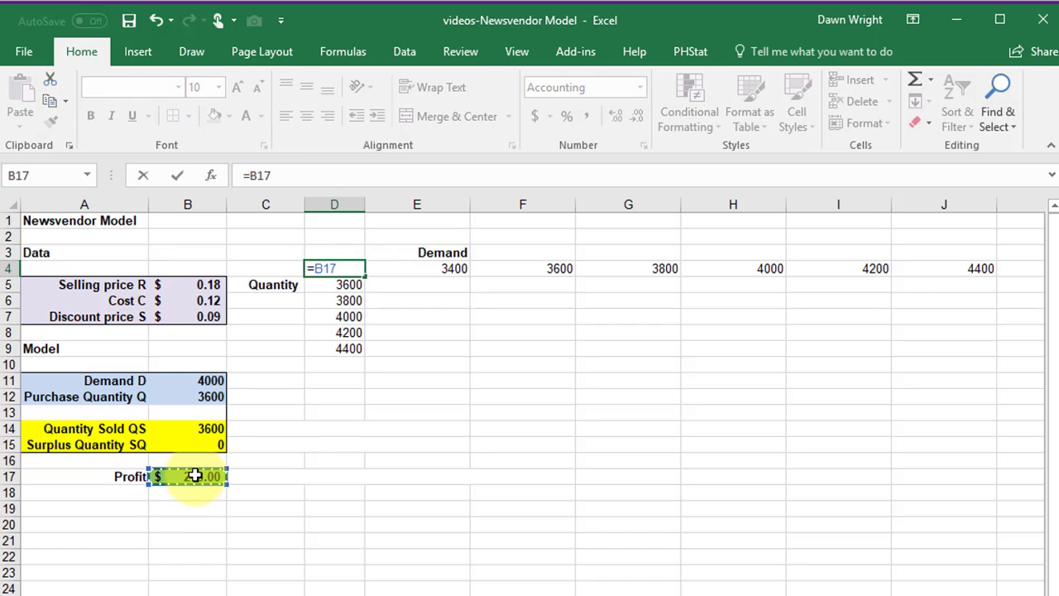
{"action": "key", "text": "Return"}
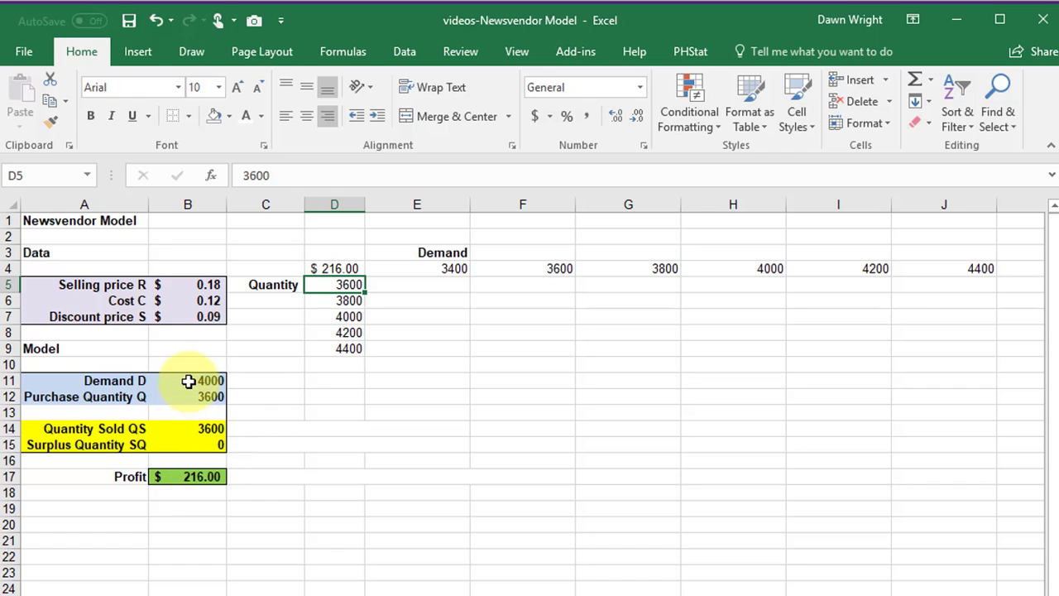
Step: Select the table range D4:J9 and start a What-If Analysis data table
{"action": "left_click", "coordinate": [328, 268]}
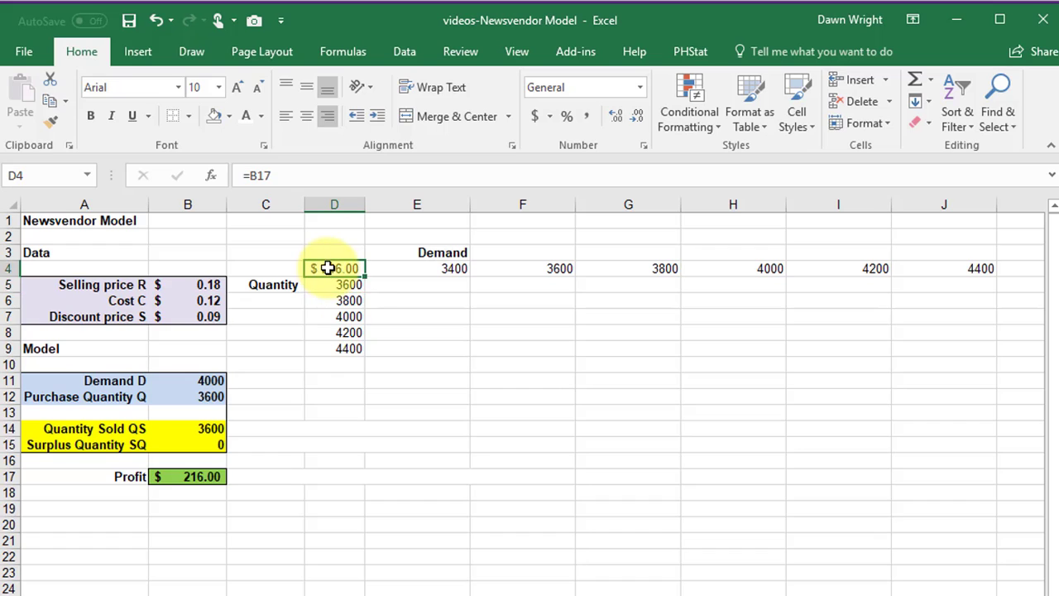
{"action": "left_click_drag", "start_coordinate": [328, 268], "coordinate": [940, 347]}
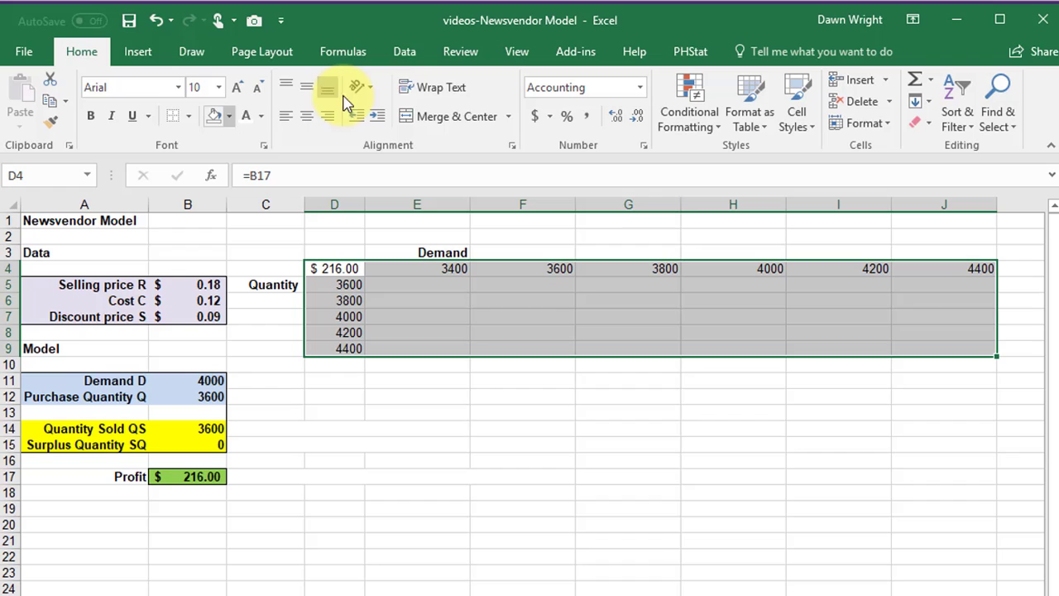
{"action": "left_click", "coordinate": [405, 52]}
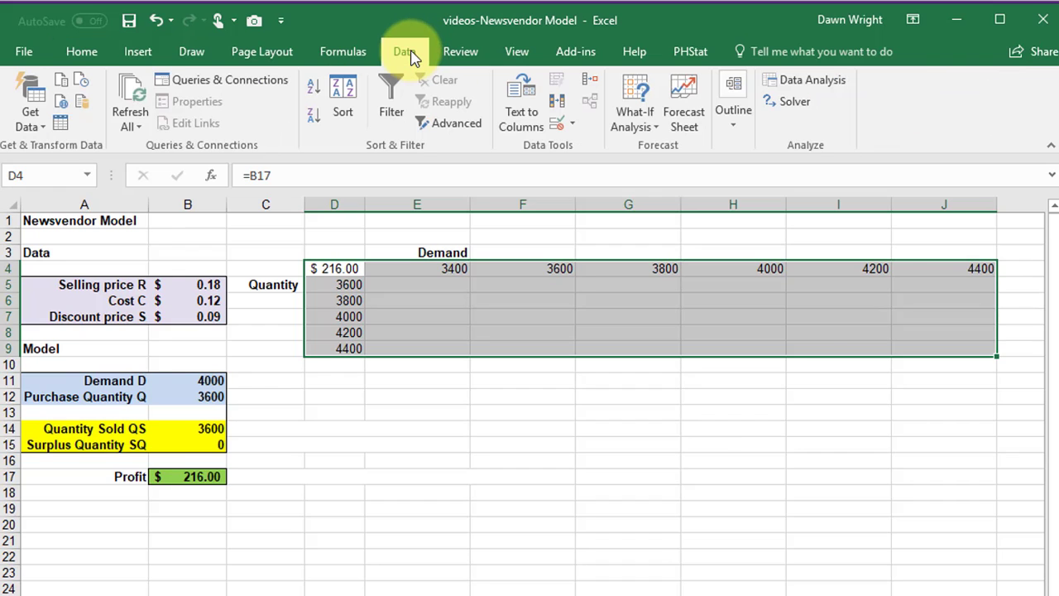
{"action": "left_click", "coordinate": [634, 120]}
{"action": "left_click", "coordinate": [691, 192]}
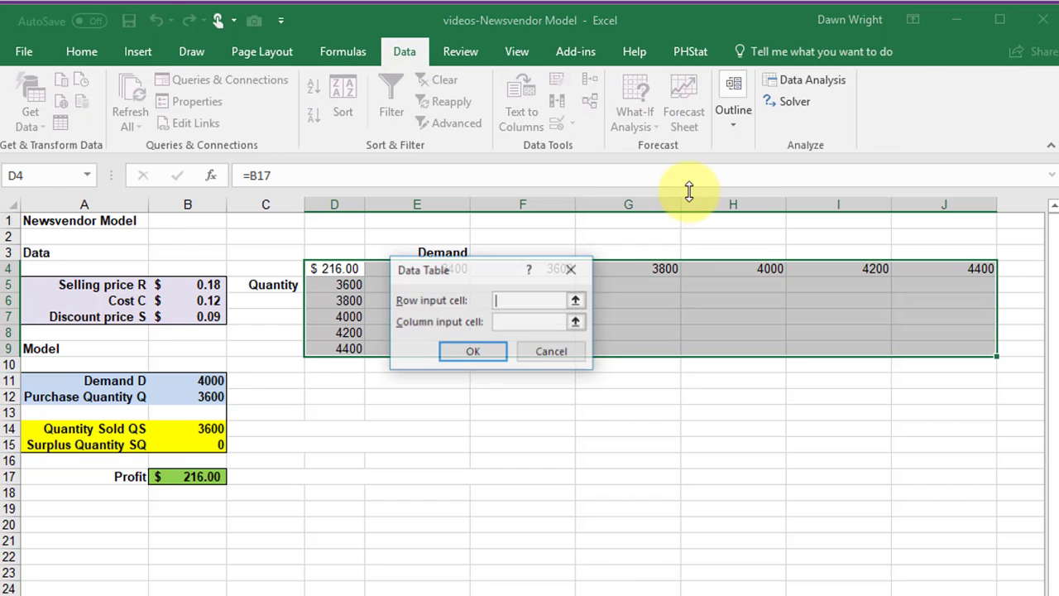
Step: Use Demand D ($B$11) as row input and Purchase Quantity Q ($B$12) as column input
{"action": "left_click_drag", "start_coordinate": [523, 269], "coordinate": [669, 237]}
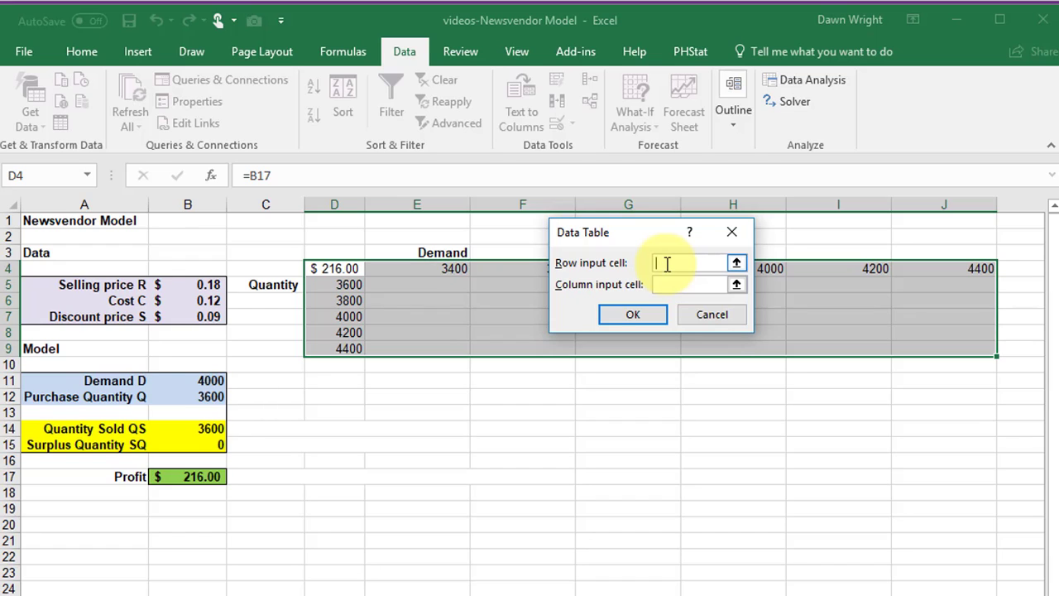
{"action": "left_click", "coordinate": [206, 380]}
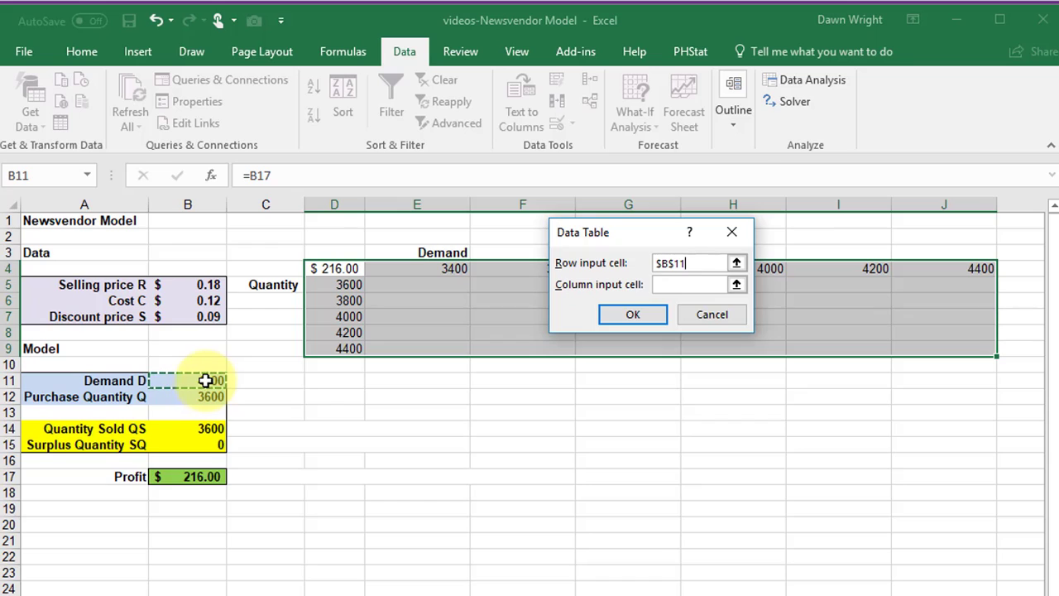
{"action": "left_click", "coordinate": [673, 284]}
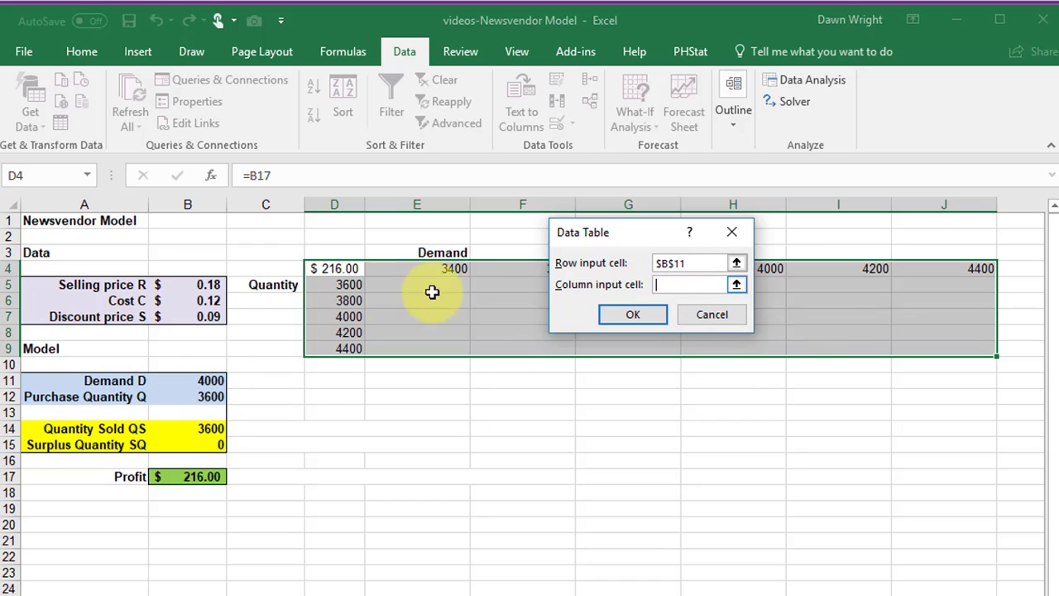
{"action": "left_click", "coordinate": [197, 395]}
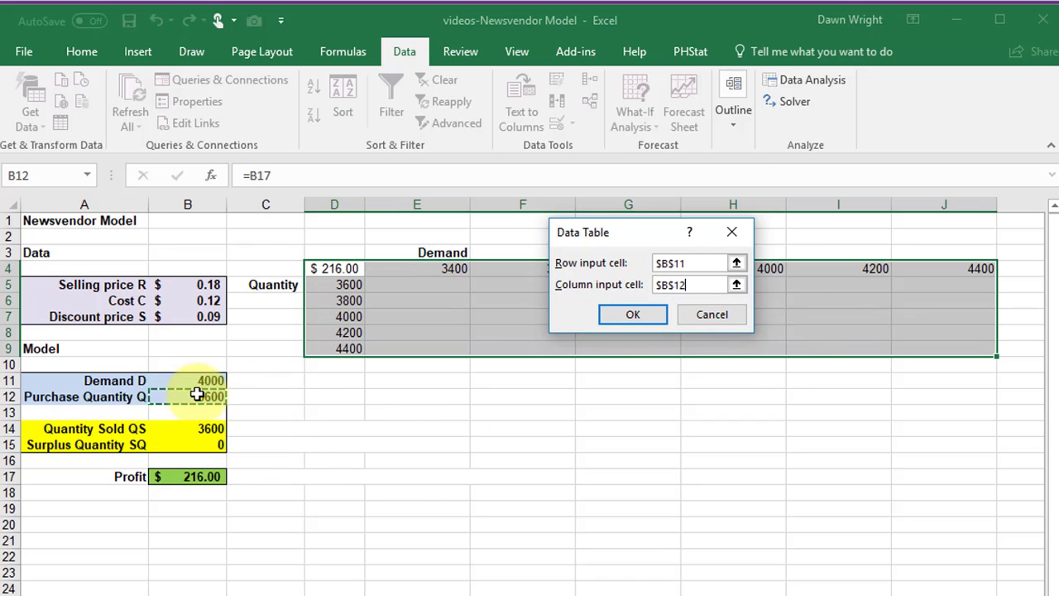
{"action": "left_click", "coordinate": [637, 317]}
{"action": "left_click", "coordinate": [619, 524]}
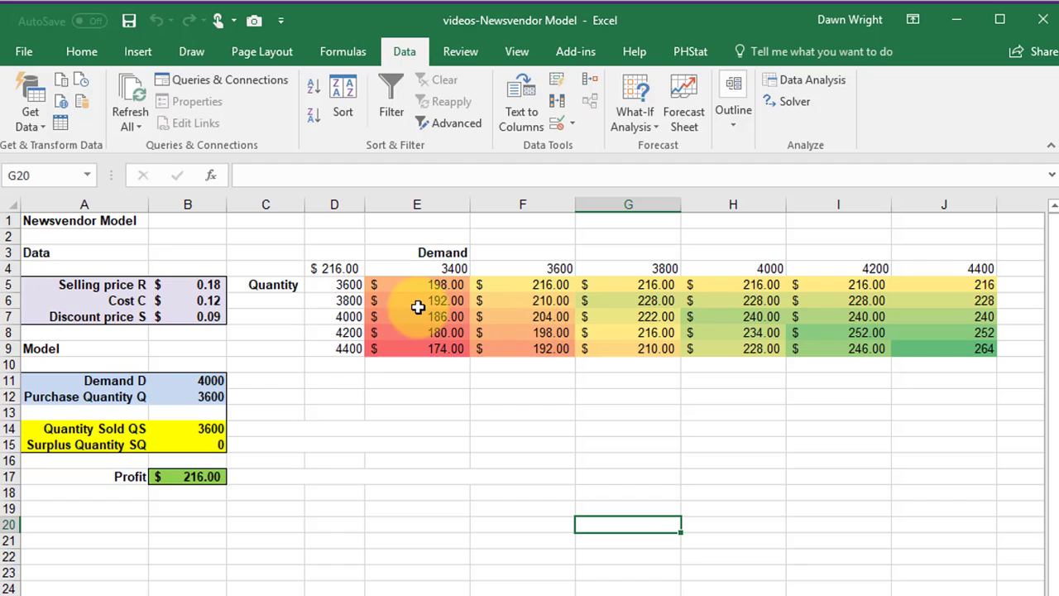
Step: Apply the Green-Yellow-Red colour scale to the profit values in E5:J9
{"action": "left_click", "coordinate": [72, 52]}
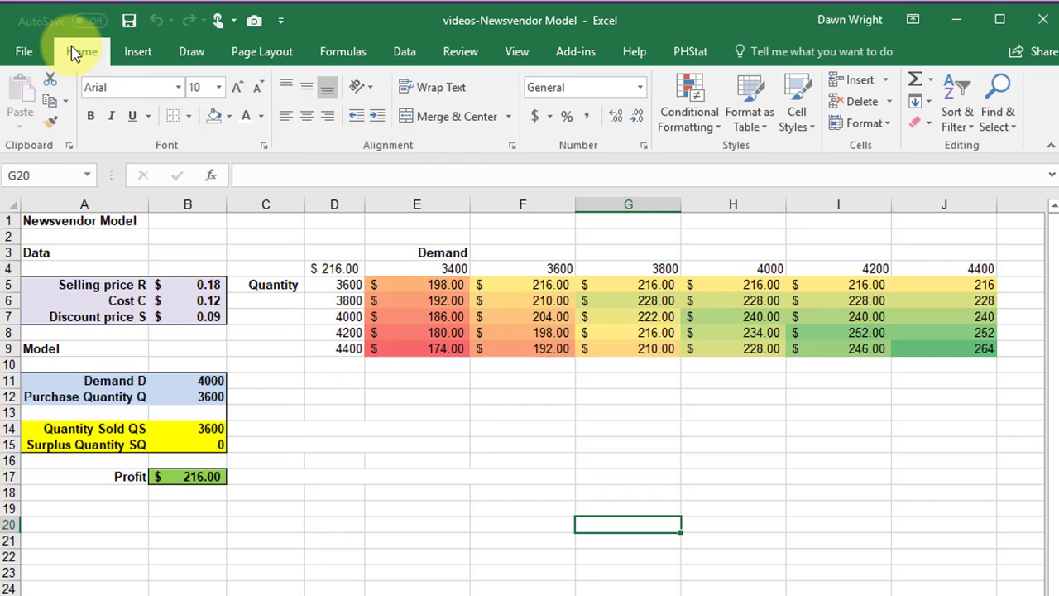
{"action": "left_click", "coordinate": [683, 128]}
{"action": "mouse_move", "coordinate": [749, 159]}
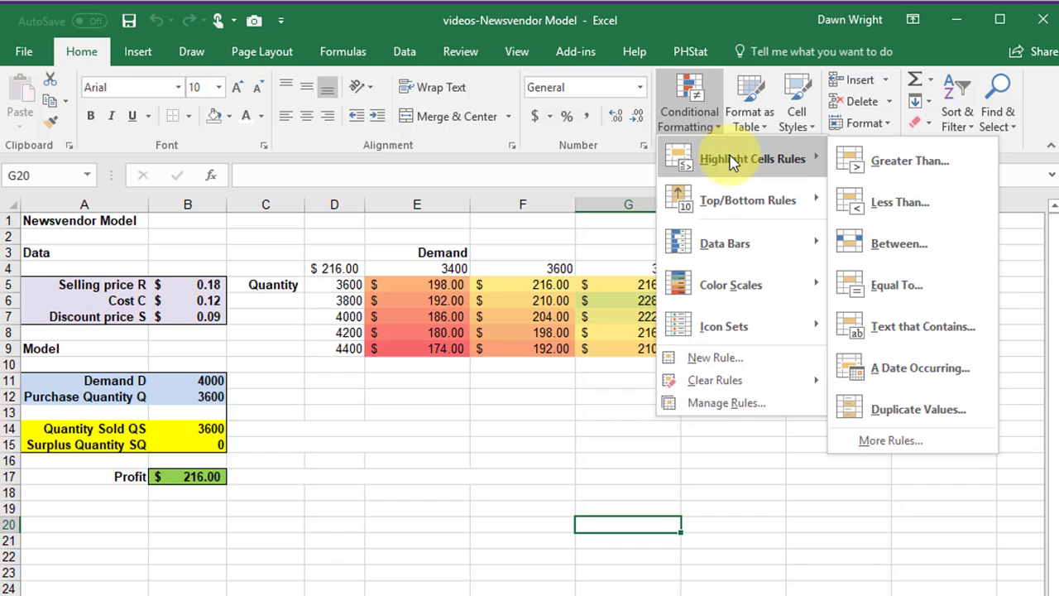
{"action": "left_click", "coordinate": [379, 319]}
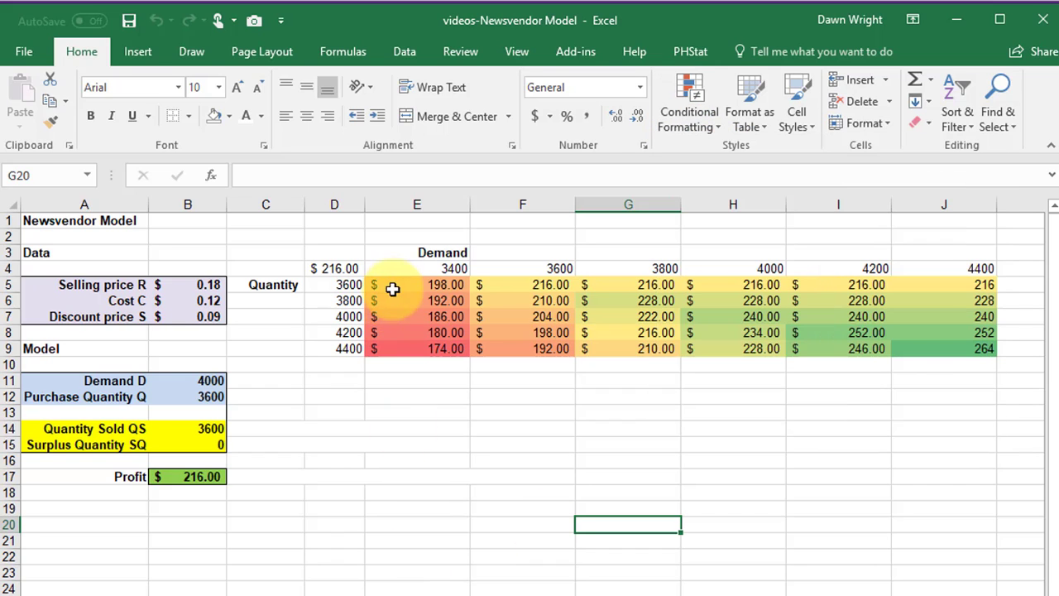
{"action": "left_click_drag", "start_coordinate": [389, 284], "coordinate": [949, 350]}
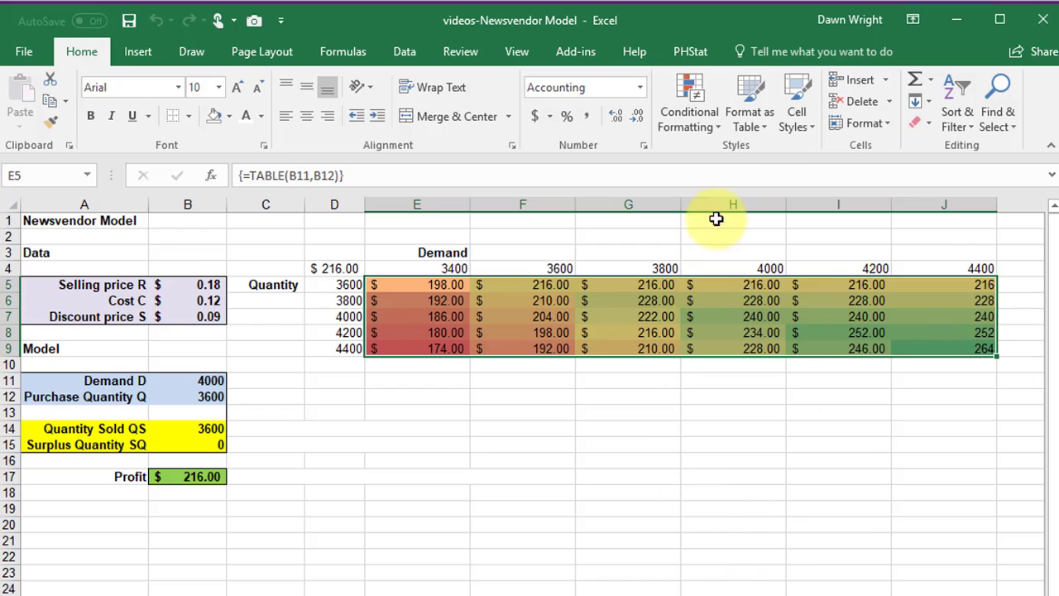
{"action": "left_click", "coordinate": [702, 123]}
{"action": "mouse_move", "coordinate": [731, 285]}
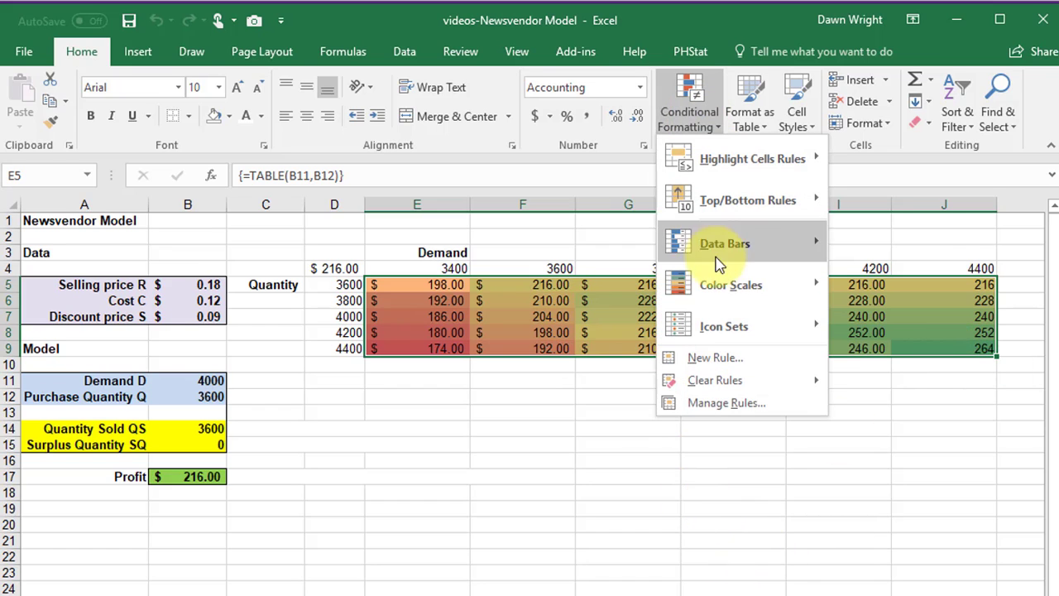
{"action": "left_click", "coordinate": [847, 284]}
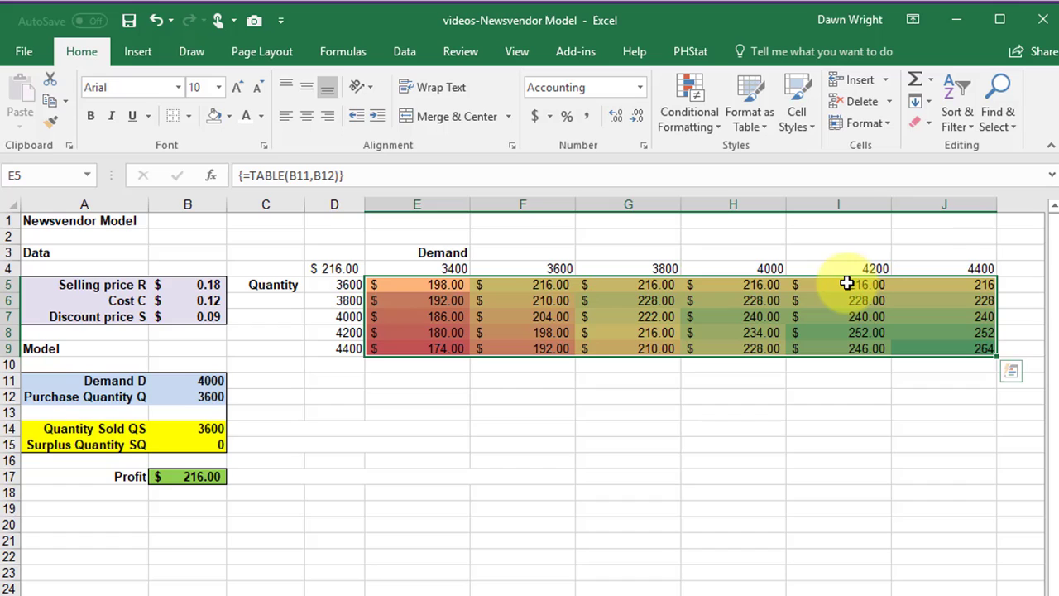
{"action": "left_click", "coordinate": [810, 458]}
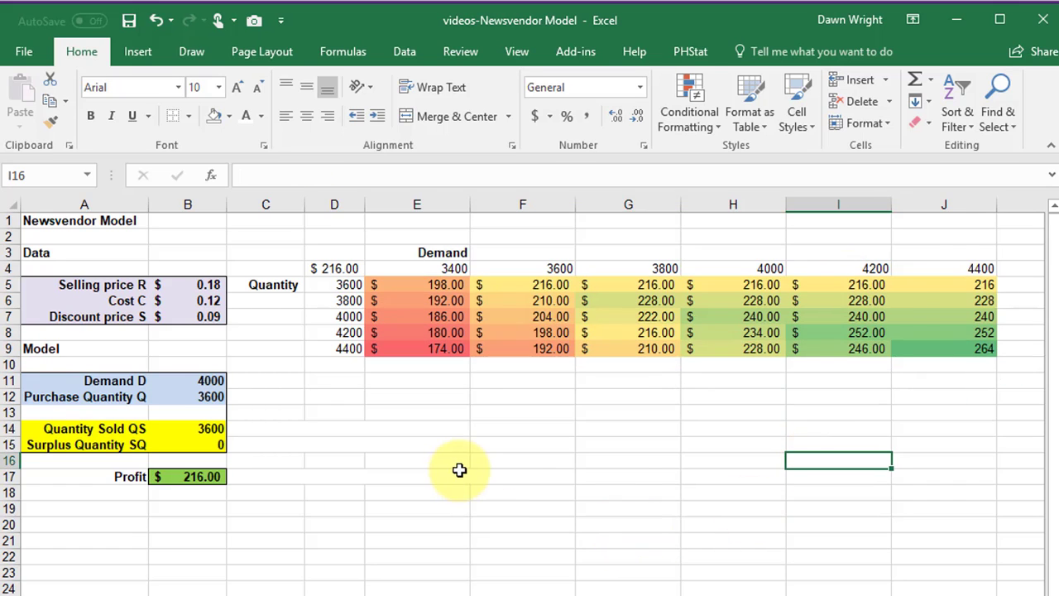